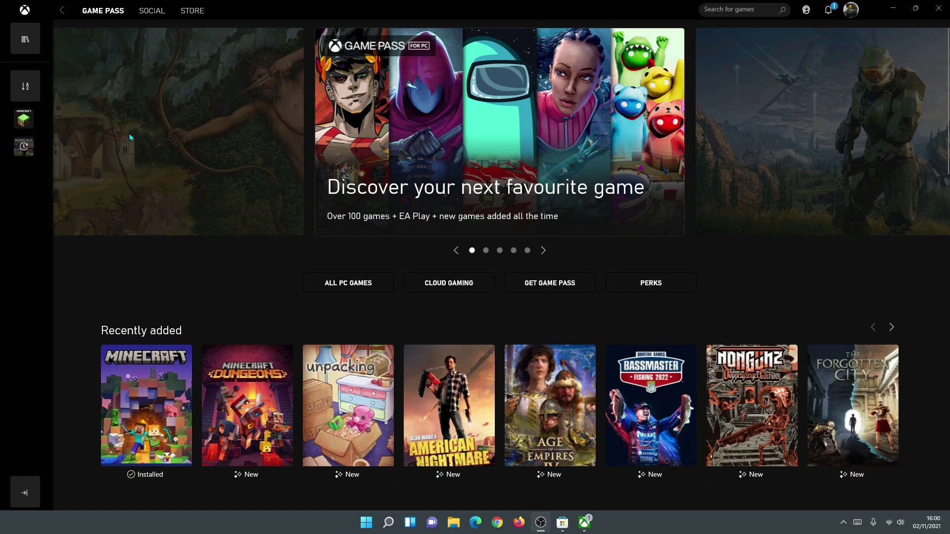
Step: Open Minecraft Launcher's page in the Xbox app and create a desktop shortcut for it
mouse_move(33, 121)
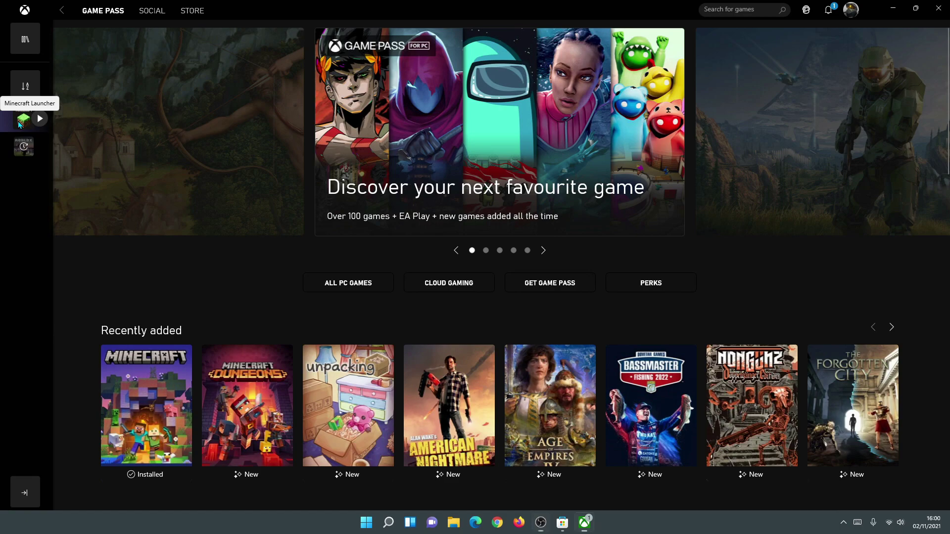
click(20, 123)
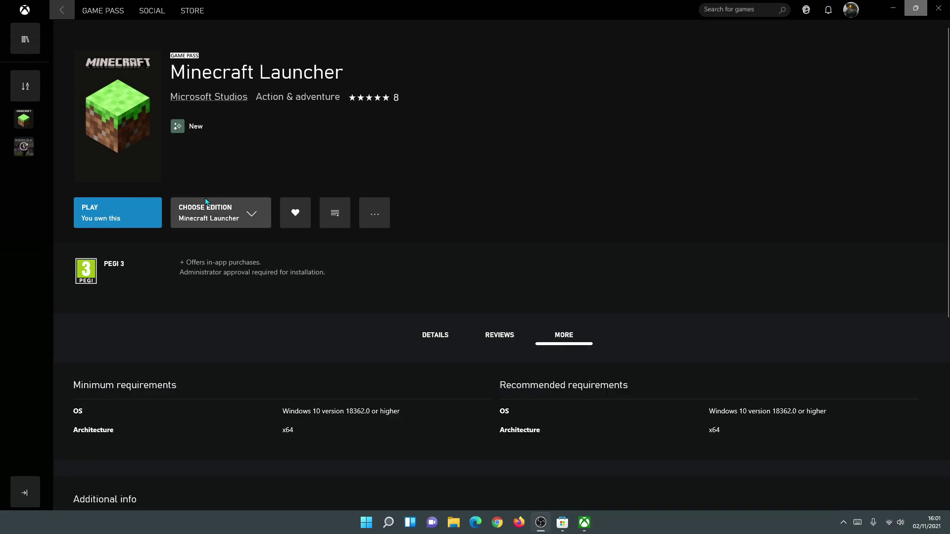
right_click(22, 122)
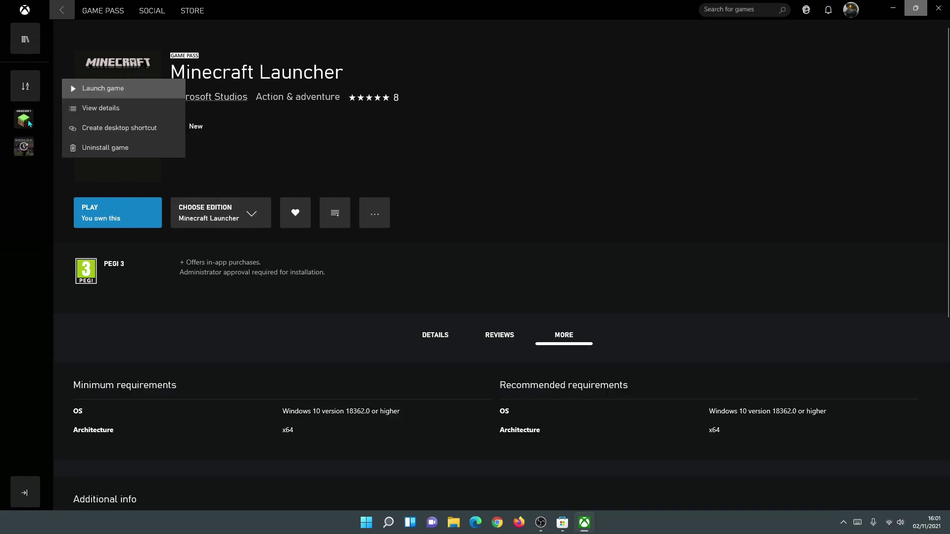
click(96, 129)
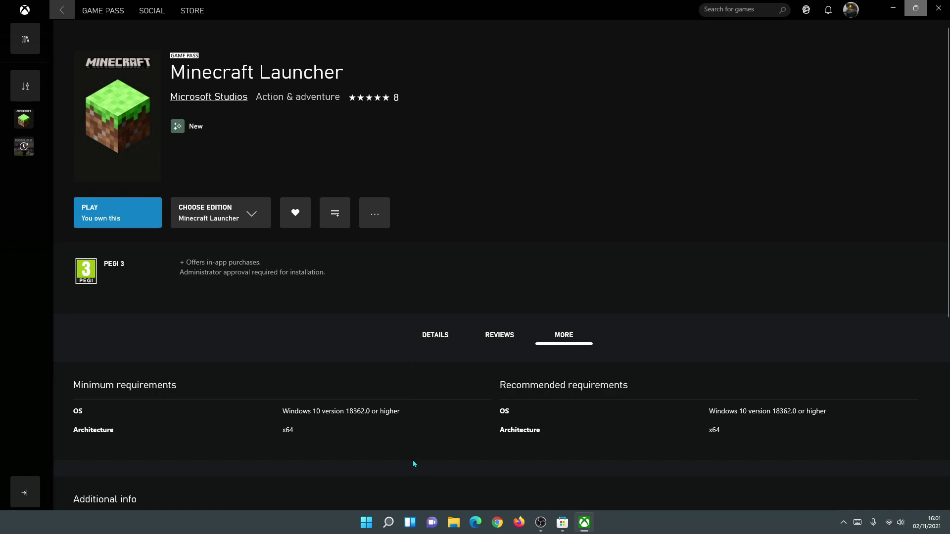
click(368, 528)
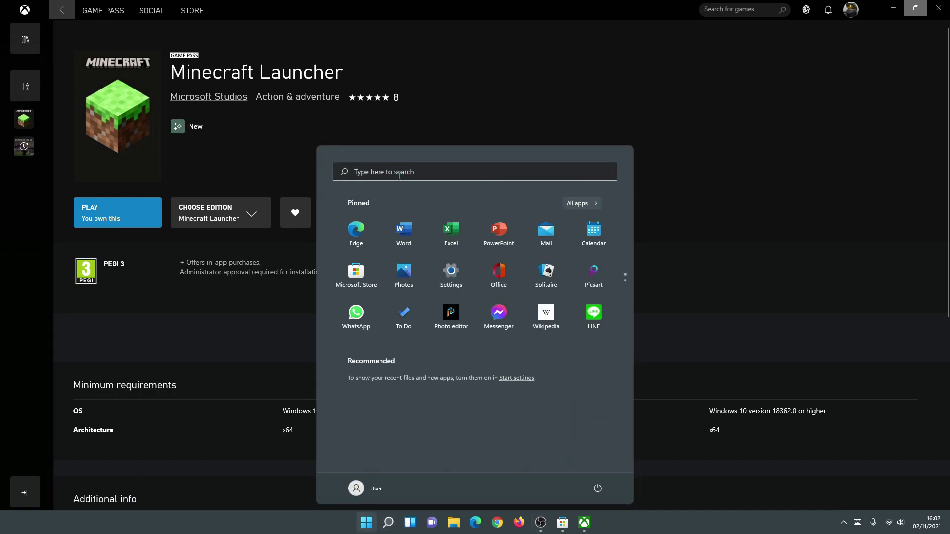
Step: Find Minecraft Launcher by searching 'mine' and pin it to both Start and the taskbar
click(418, 172)
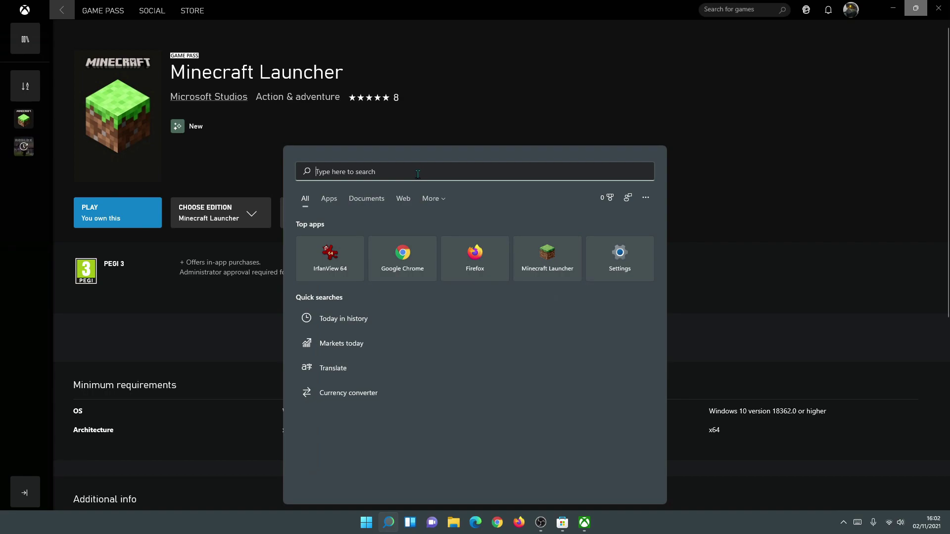
text(mine)
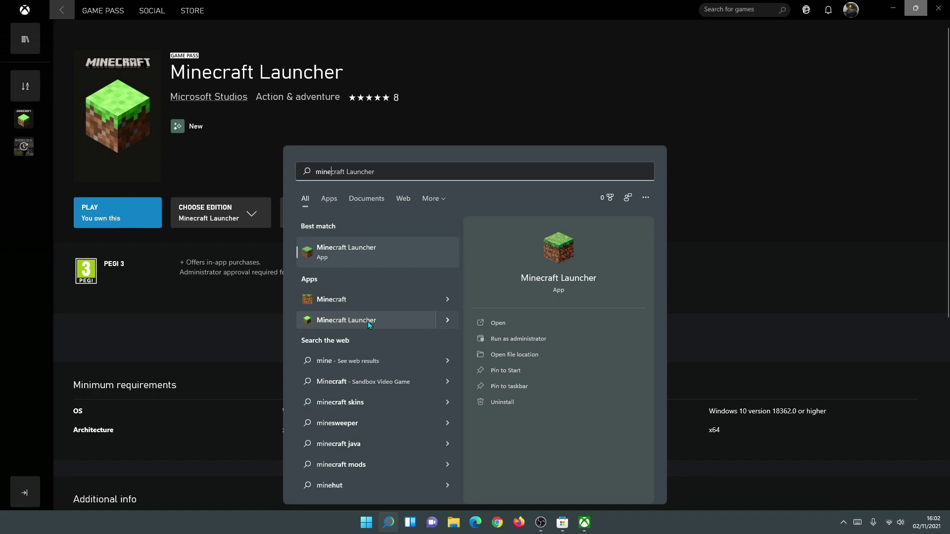
right_click(350, 321)
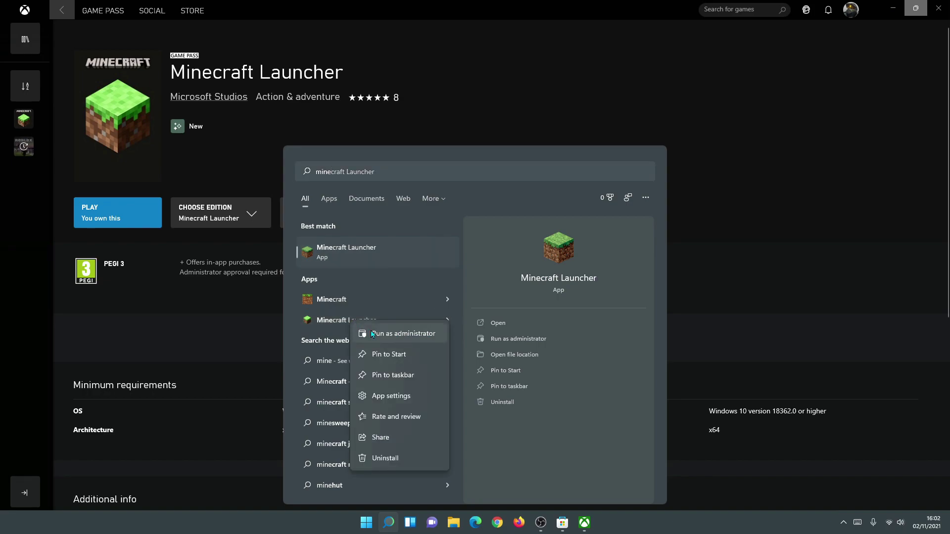
click(392, 356)
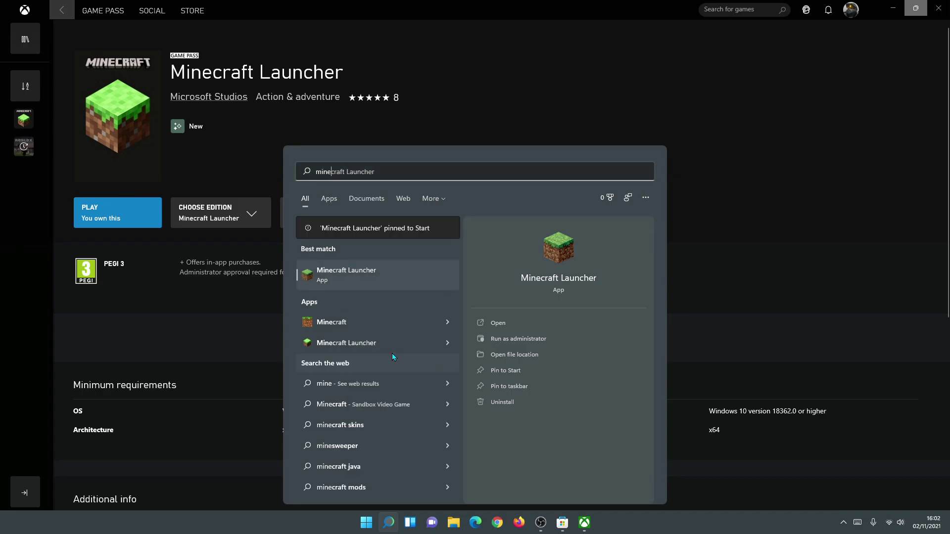
right_click(365, 342)
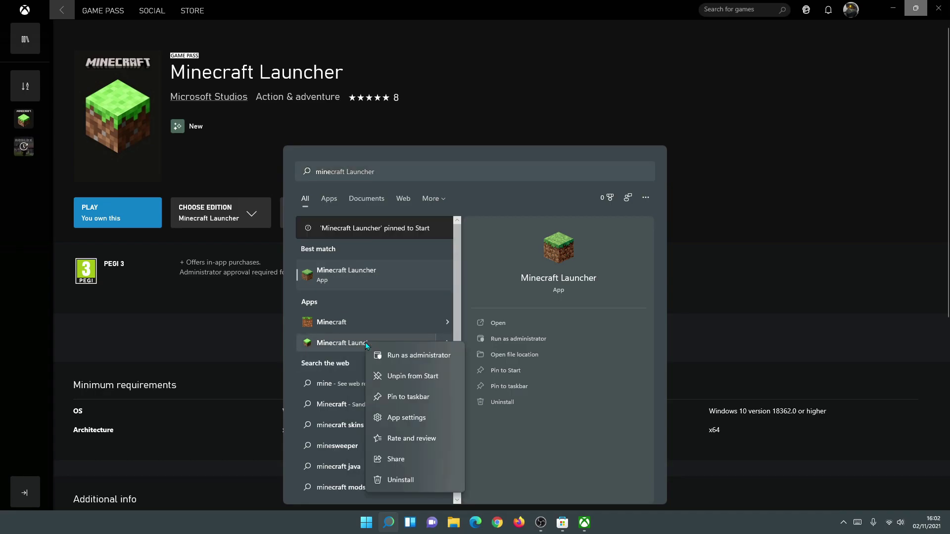
click(404, 400)
click(746, 335)
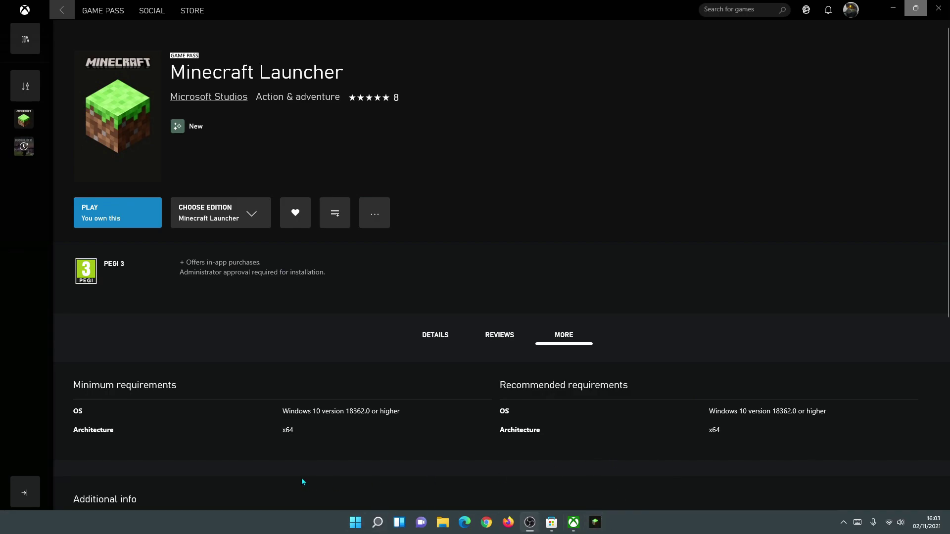
Step: Nudge the Minecraft Launcher desktop shortcut to the right and start the launcher from it
click(355, 527)
scroll(474, 311, down, 1)
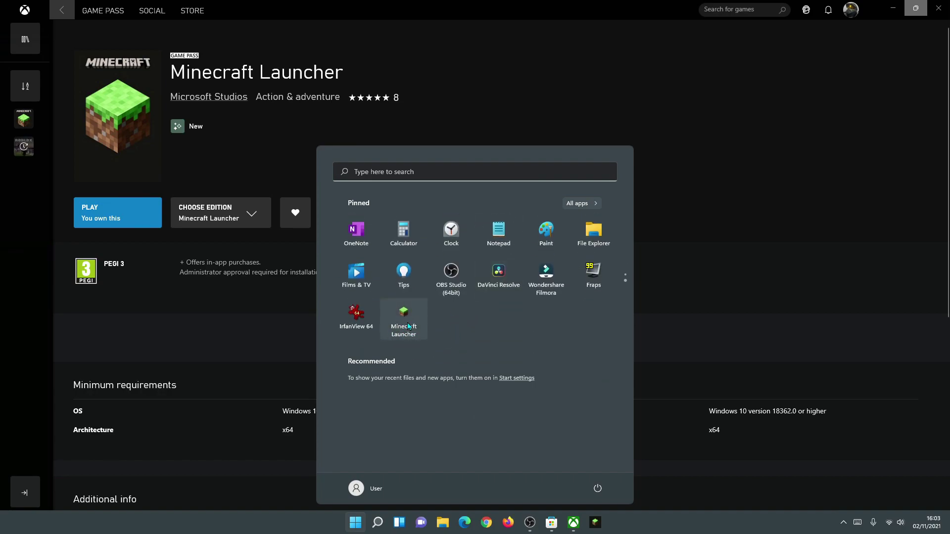
click(791, 224)
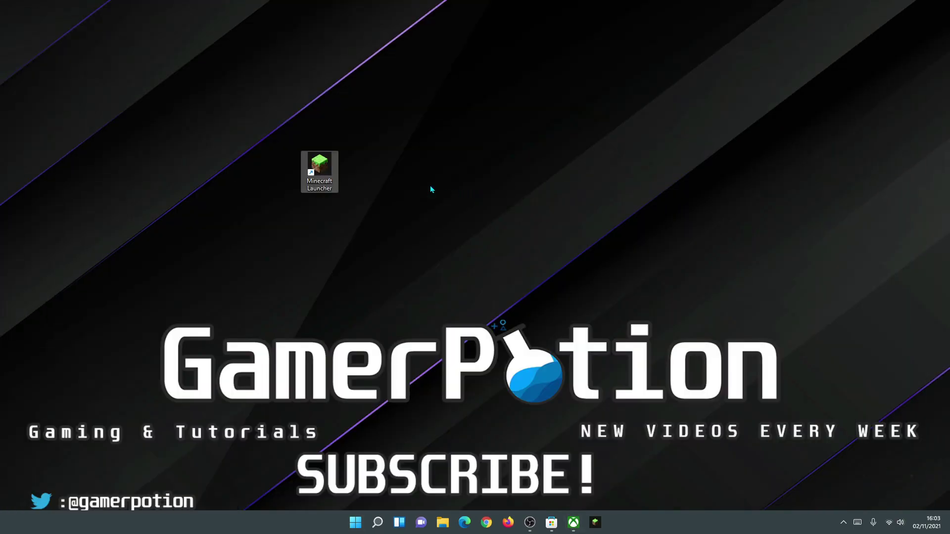
drag(314, 190, 351, 192)
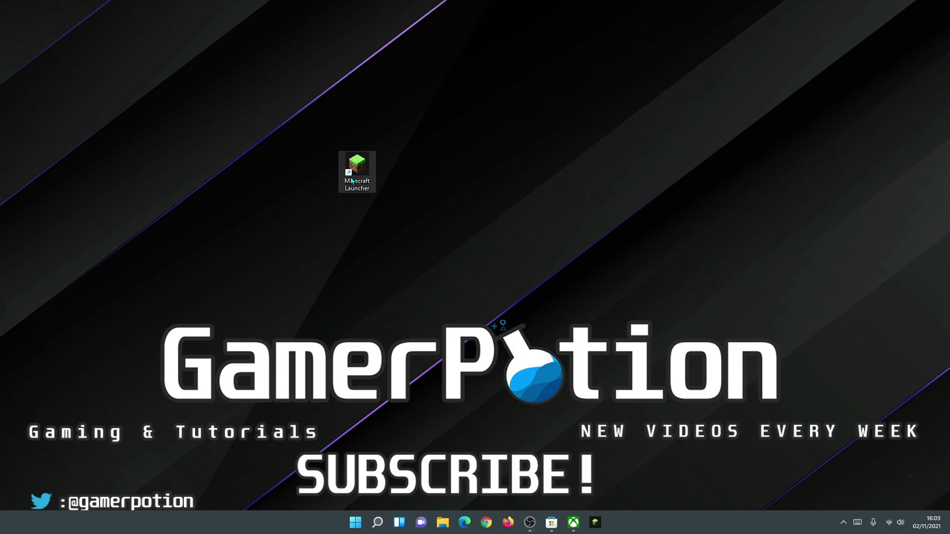
double_click(352, 181)
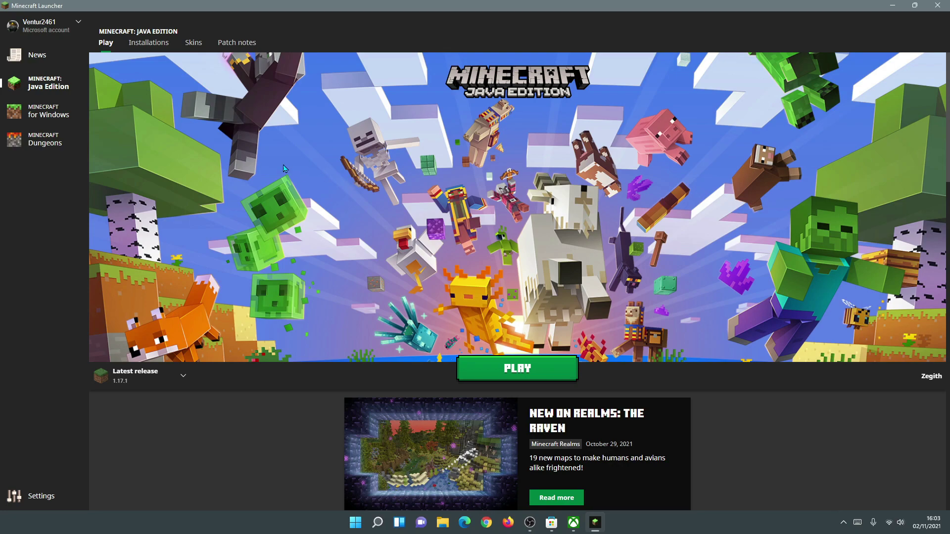
Step: Start a new installation using version fabric-loader-0.11.7-1.17.1
click(149, 42)
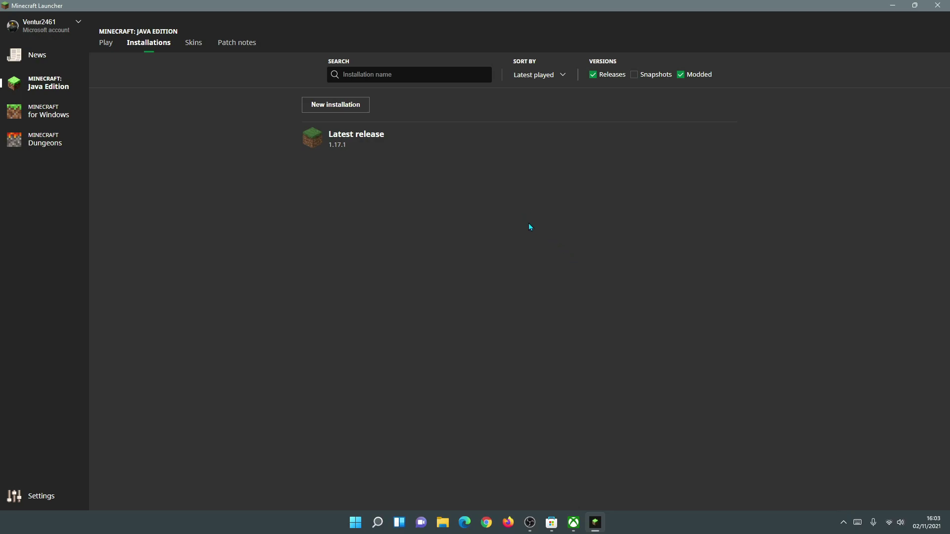
click(339, 105)
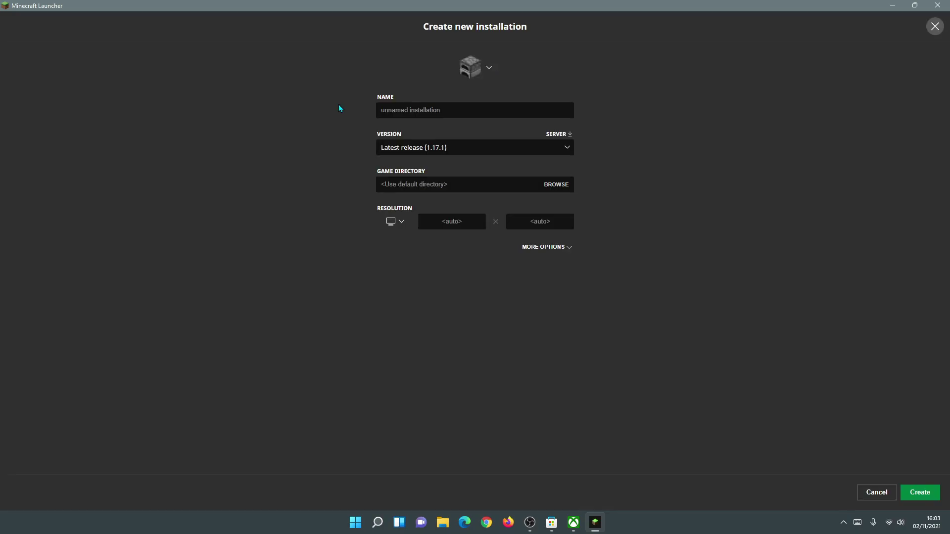
click(442, 147)
click(427, 154)
click(428, 154)
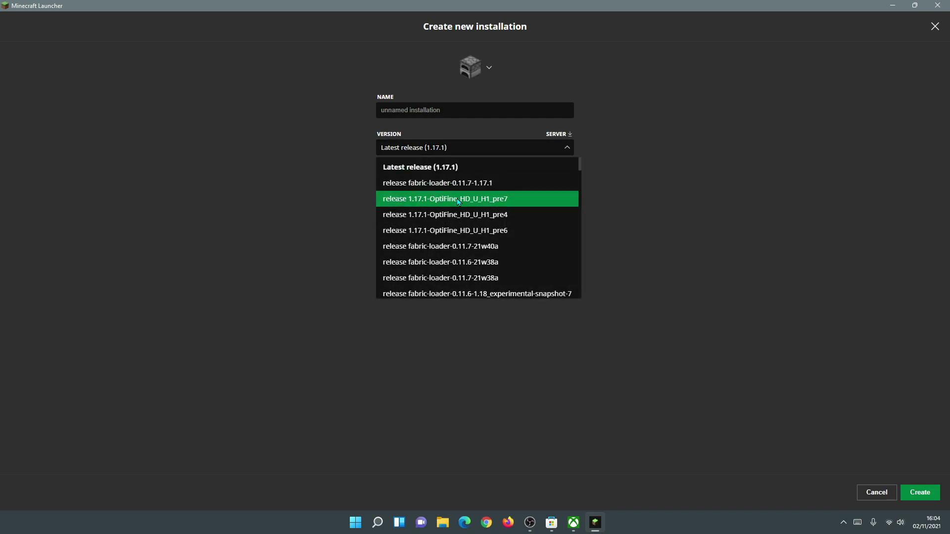
scroll(459, 202, down, 3)
scroll(458, 202, down, 3)
scroll(466, 210, up, 5)
scroll(463, 205, down, 4)
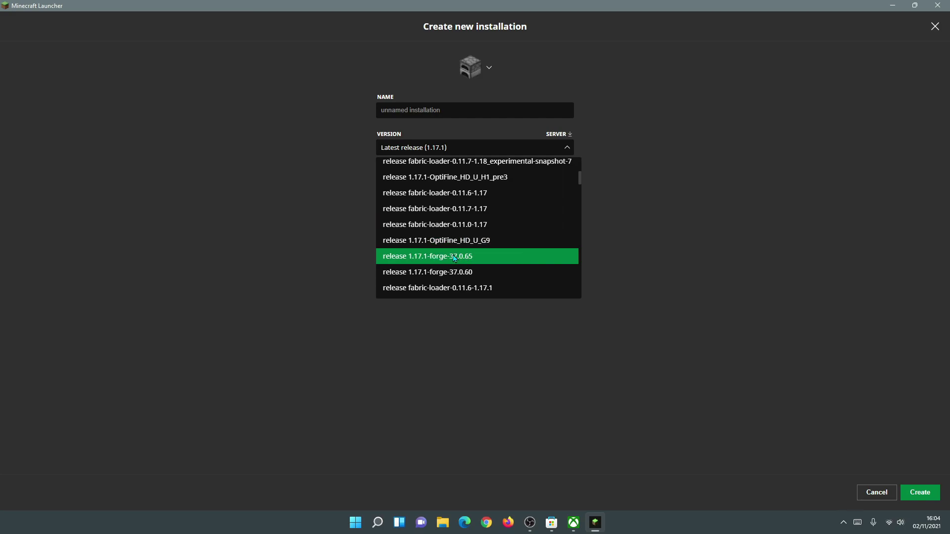
scroll(454, 258, up, 4)
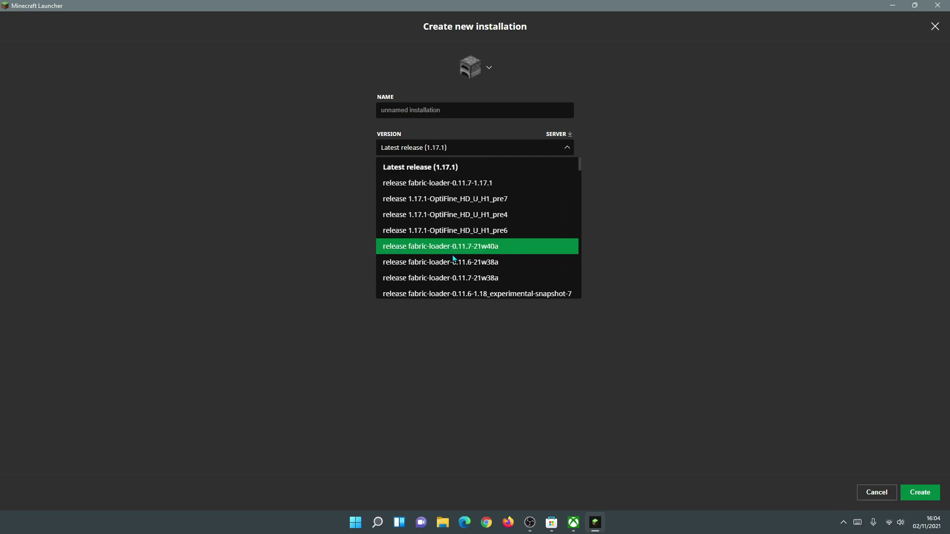
click(429, 187)
Step: Name the installation 'Fabric' and create it
click(486, 109)
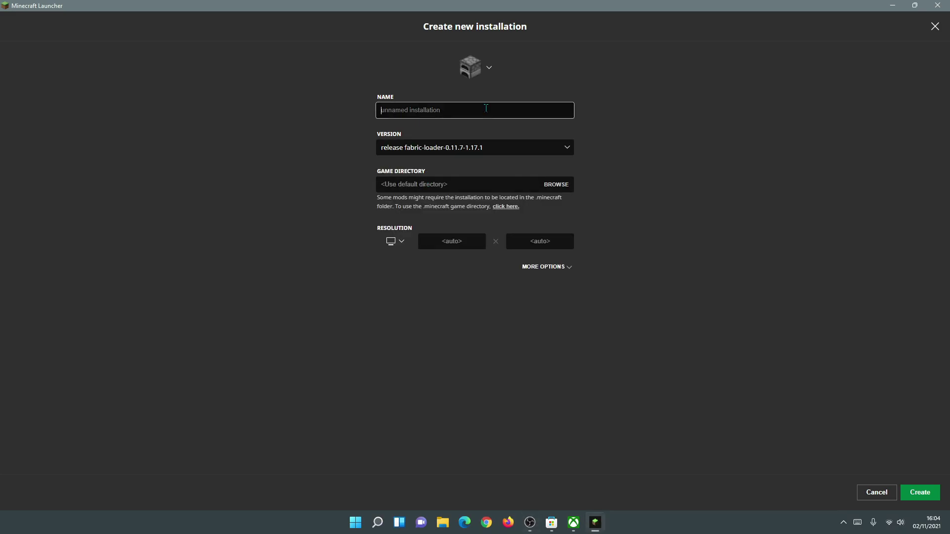
text(Fabric)
click(920, 493)
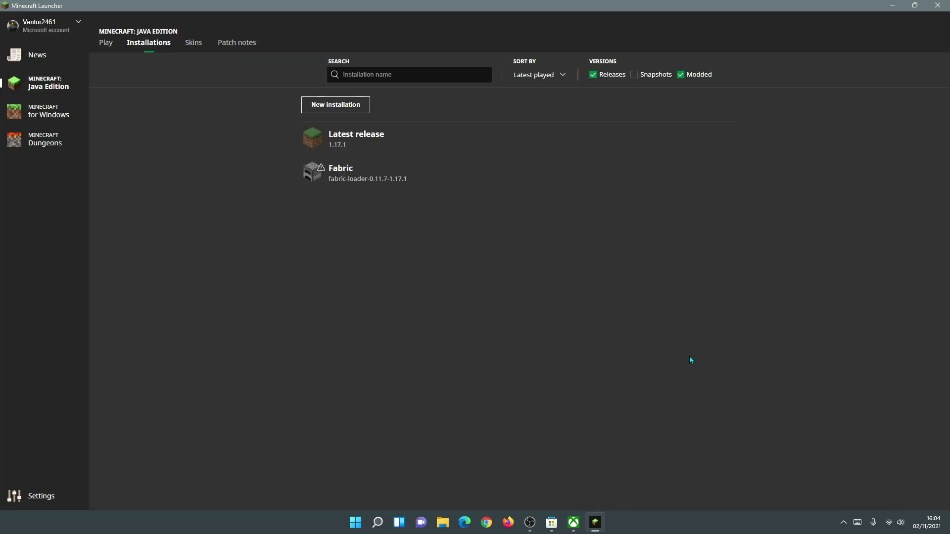
mouse_move(420, 186)
click(357, 105)
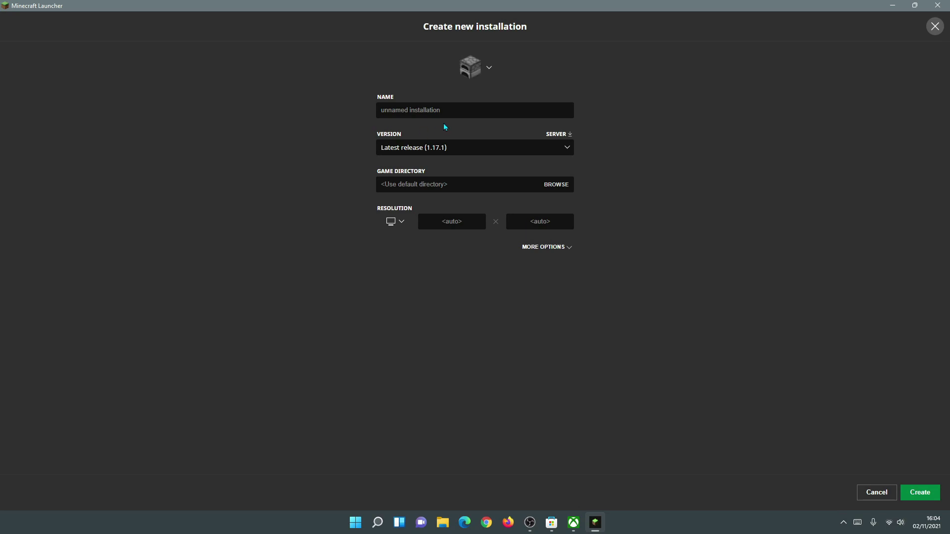
click(463, 148)
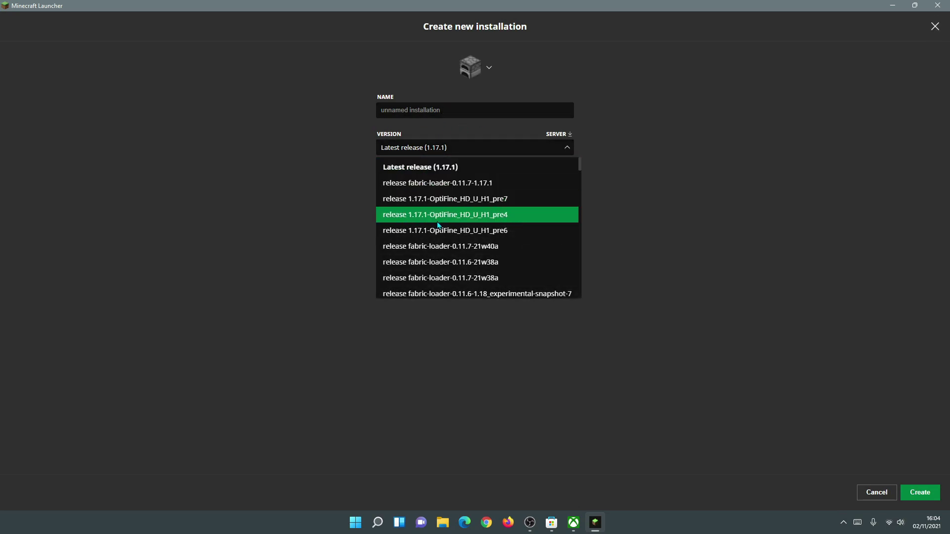
click(463, 112)
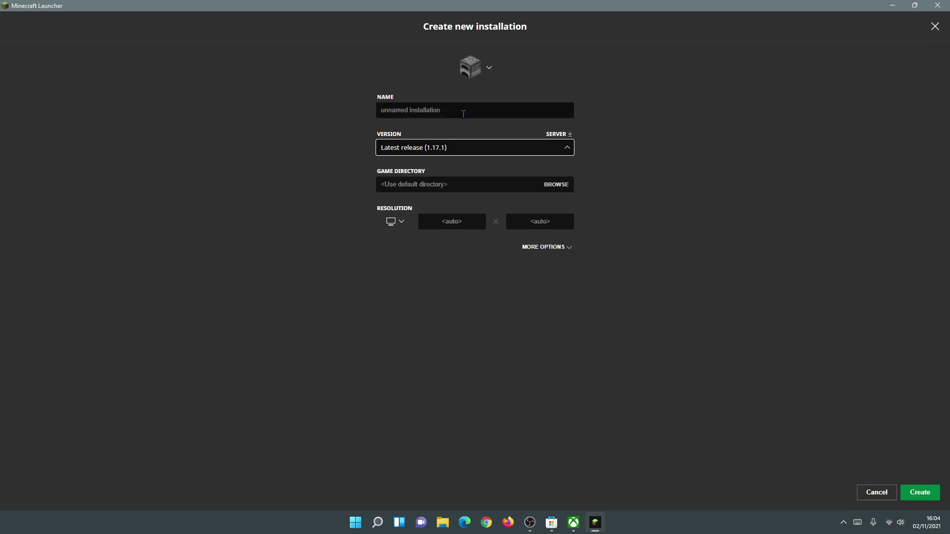
click(862, 500)
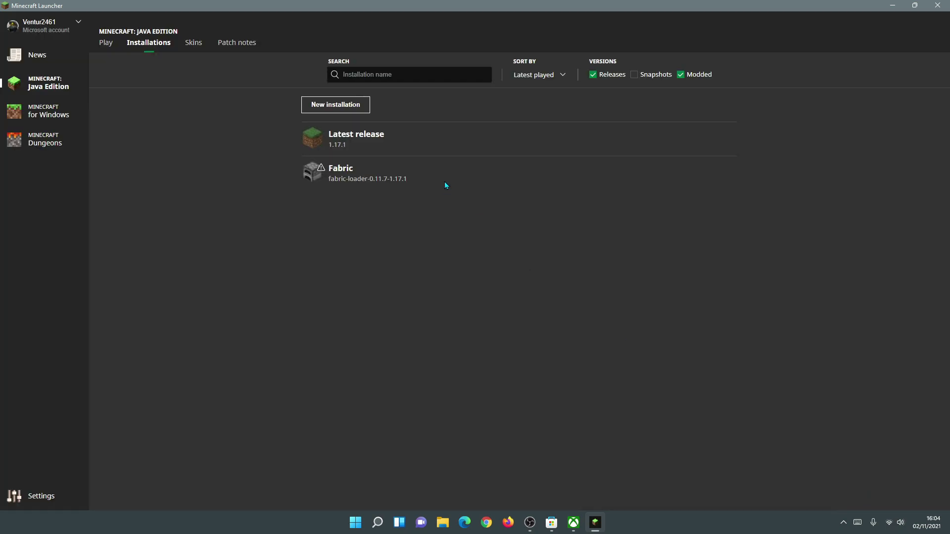
Step: Play the Fabric installation, accepting the modded-game warning with don't-warn-again ticked
click(673, 181)
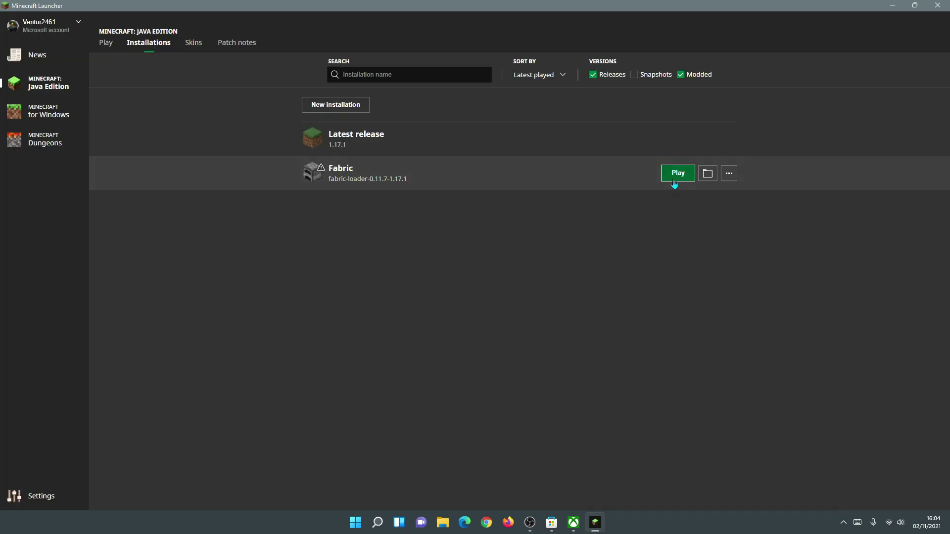
click(512, 278)
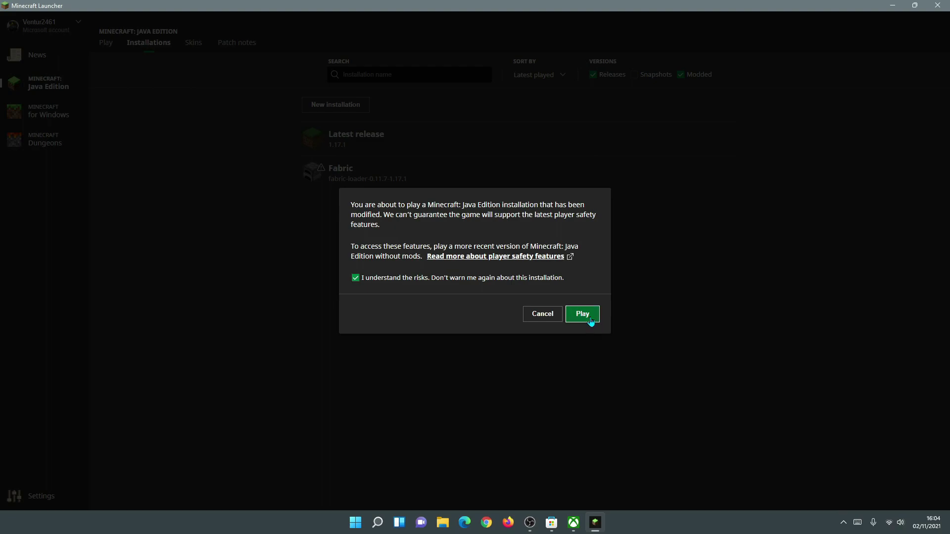
click(590, 319)
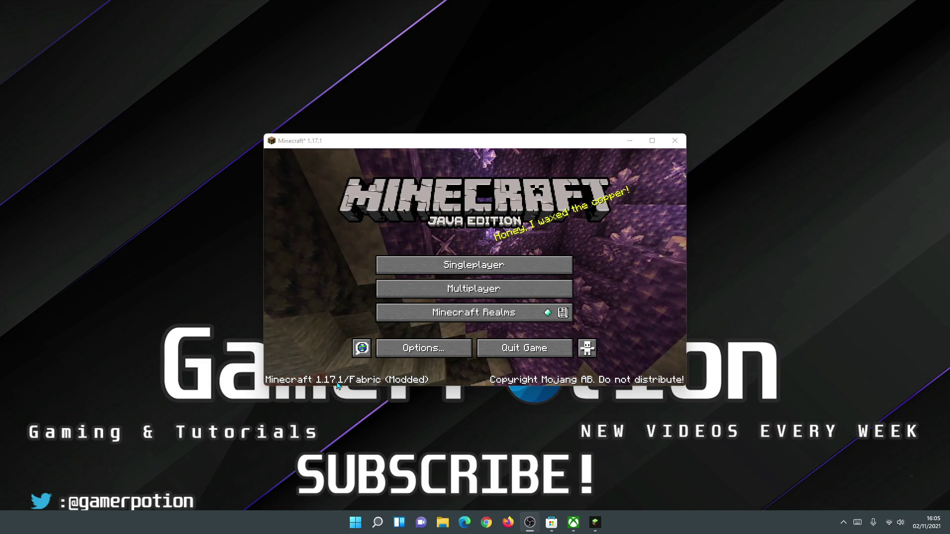
Step: Maximize the game and review the Advanced and Quality video settings and the Shader Packs list
click(645, 143)
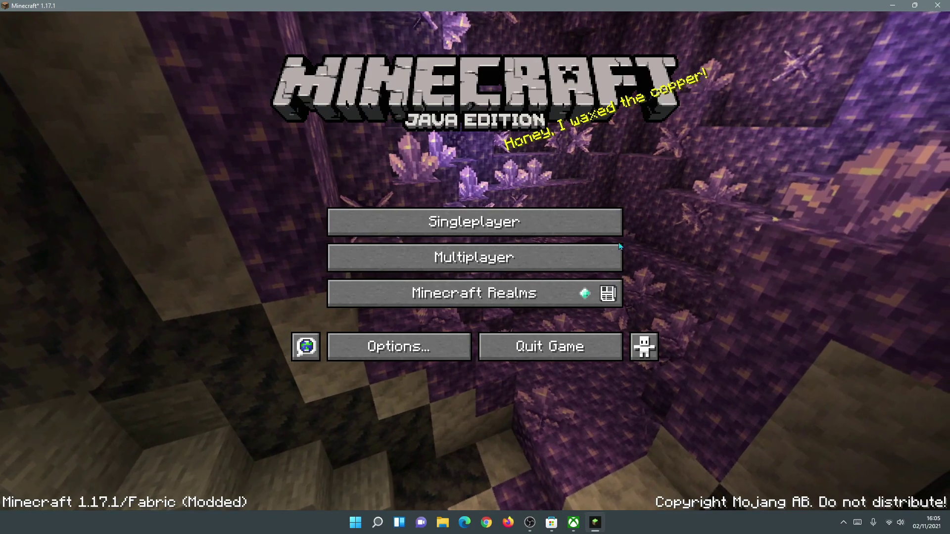
click(391, 351)
click(349, 200)
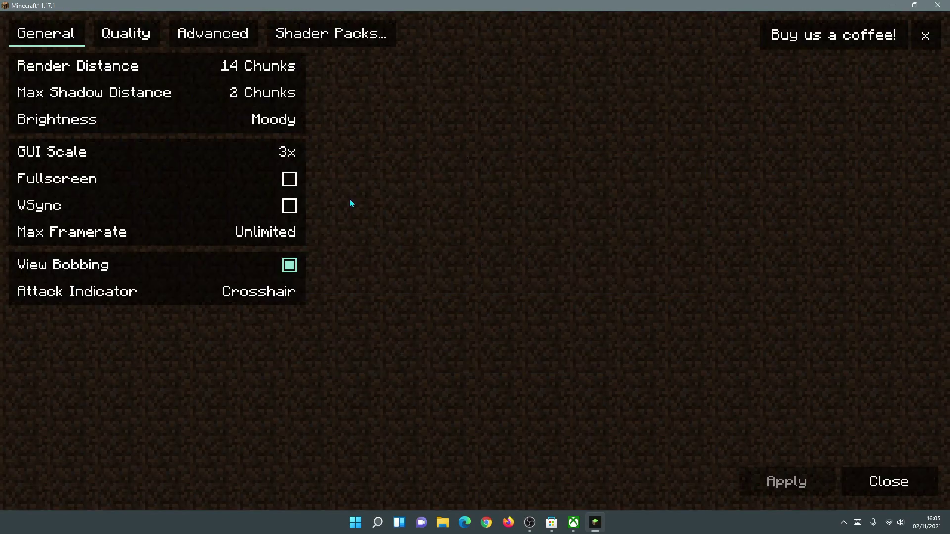
click(205, 40)
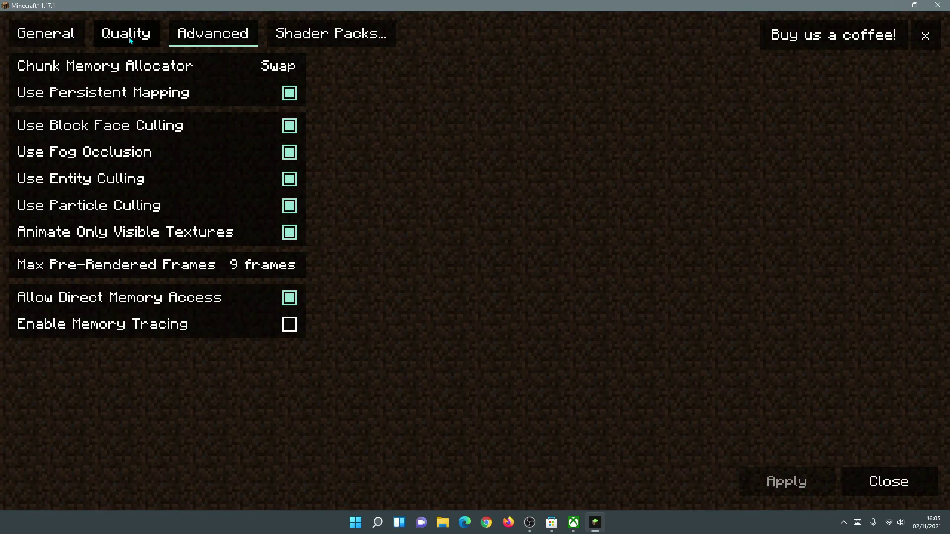
click(148, 37)
click(352, 42)
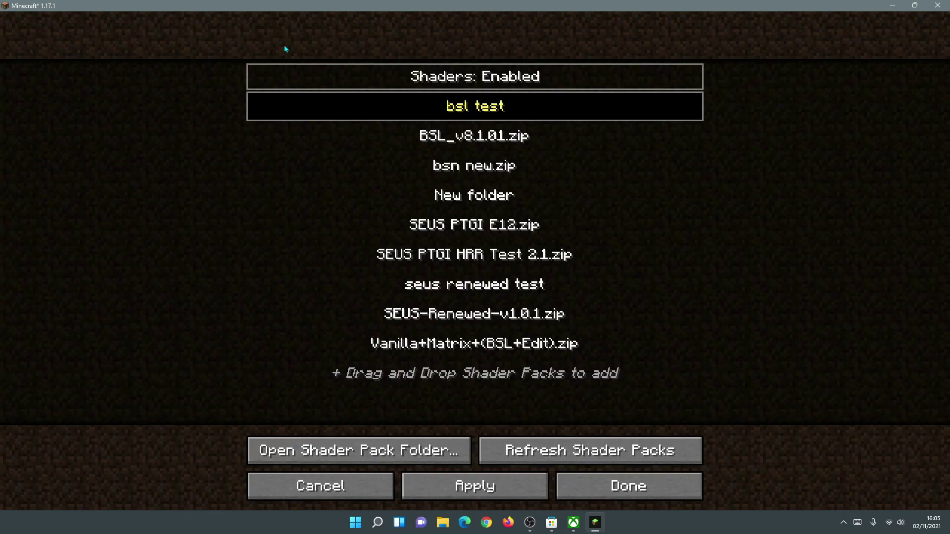
click(618, 486)
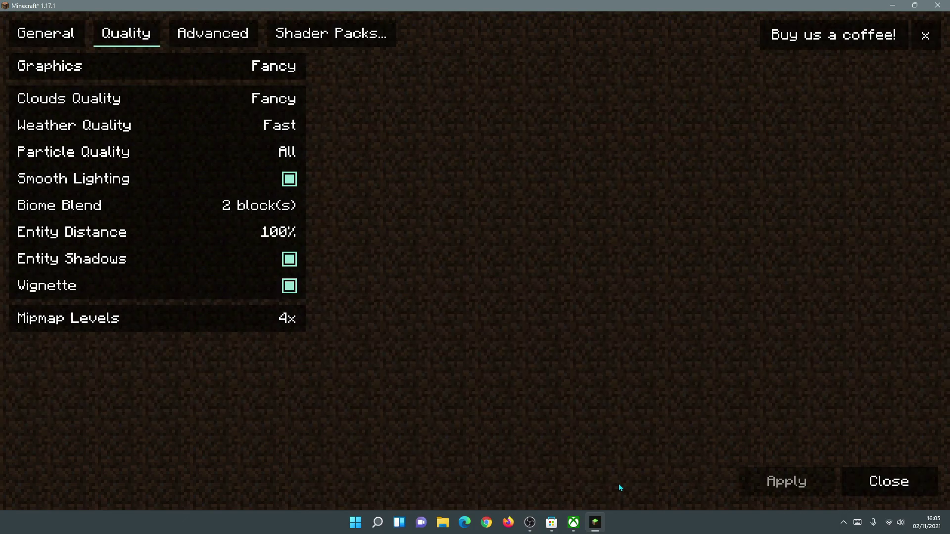
Step: Recheck the advanced video settings, then close the settings and quit Minecraft
click(215, 39)
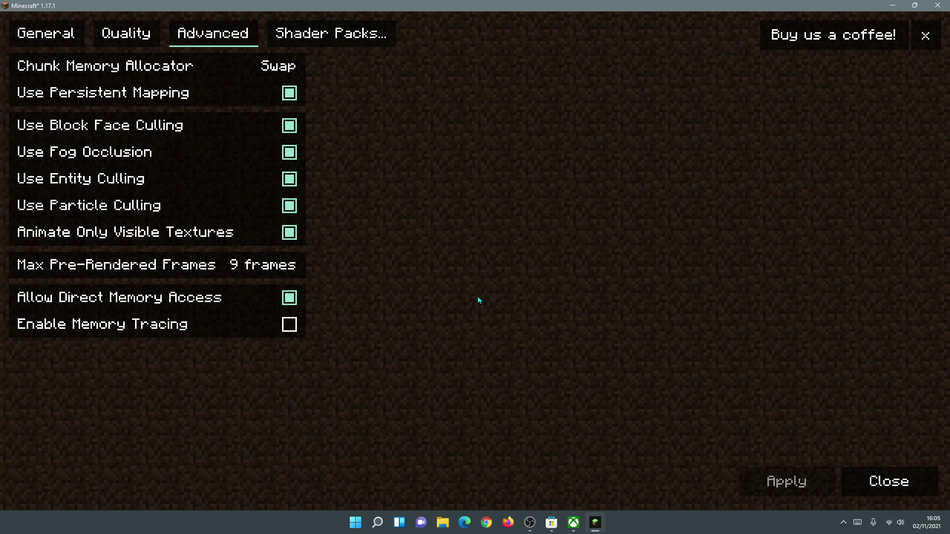
click(892, 478)
click(447, 366)
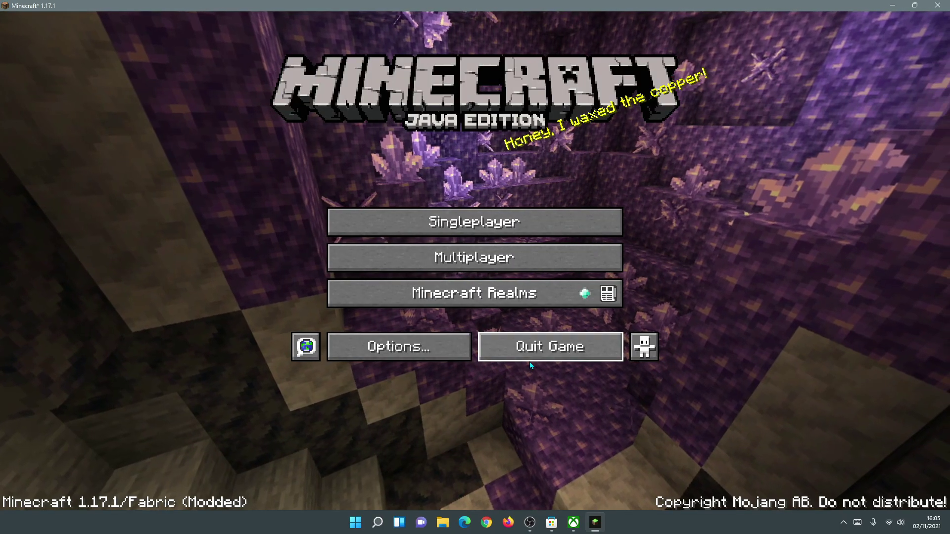
click(531, 357)
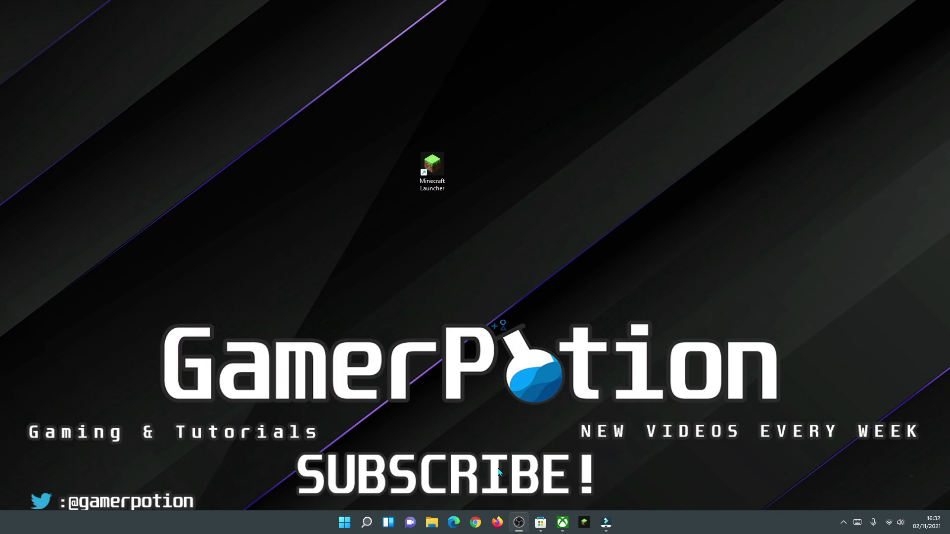
Step: Search 'FORGE' in Edge and get the Forge 1.17.1 installer from files.minecraftforge.net, skipping the ad
click(454, 523)
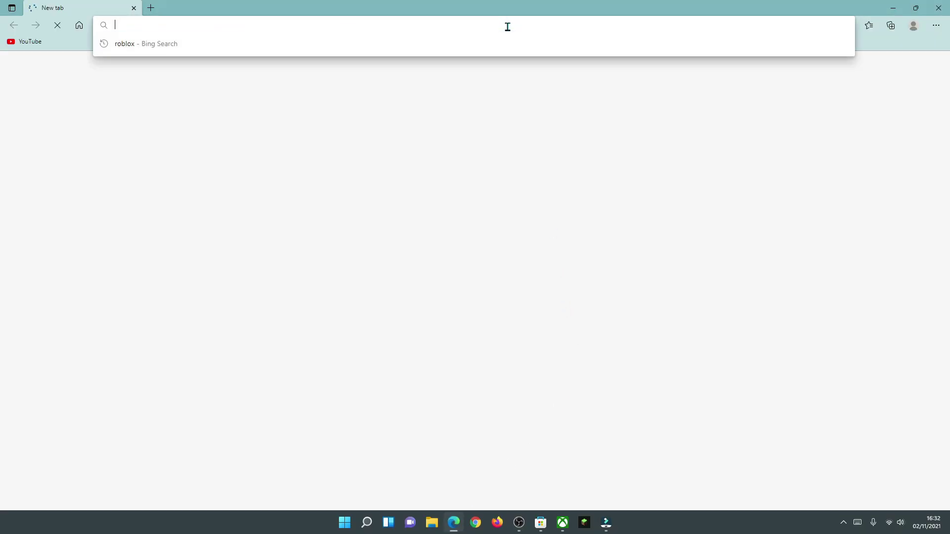
text(FORGE)
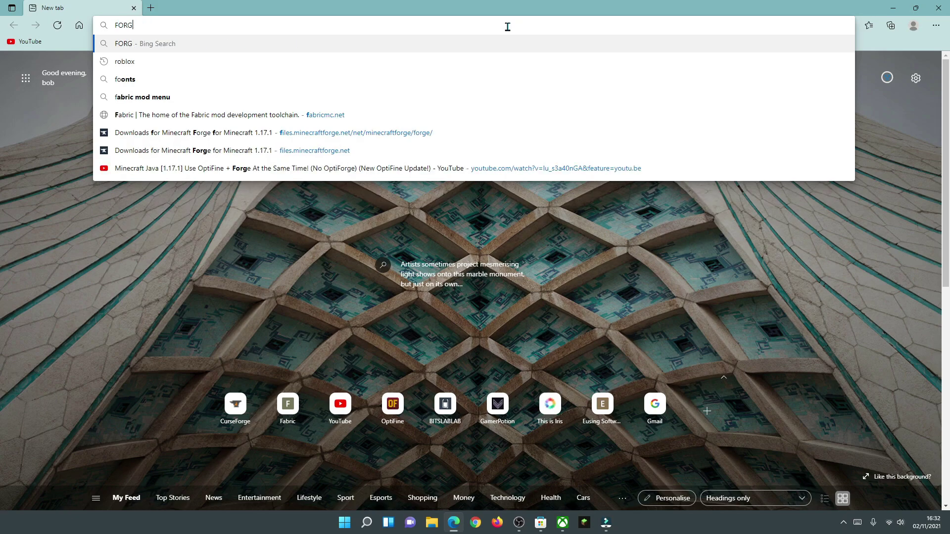
key(Return)
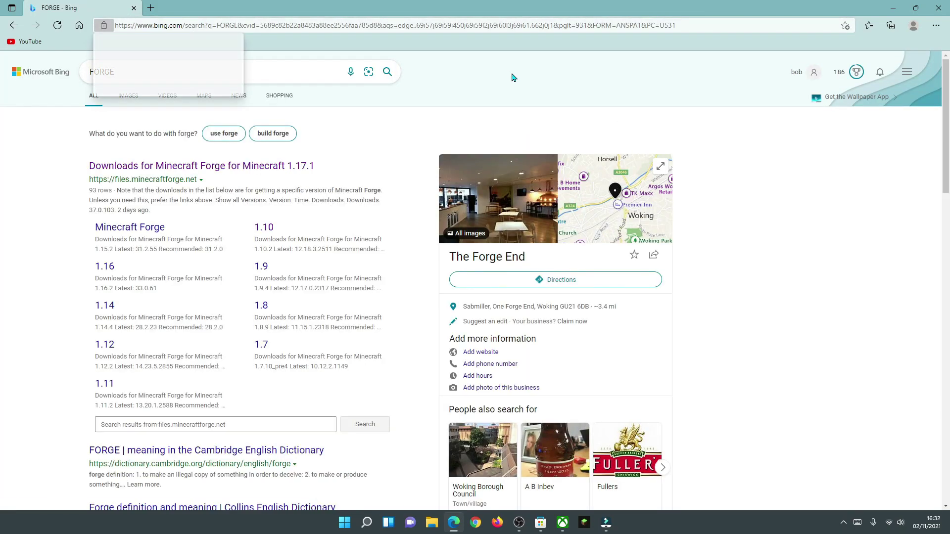
click(201, 166)
click(599, 385)
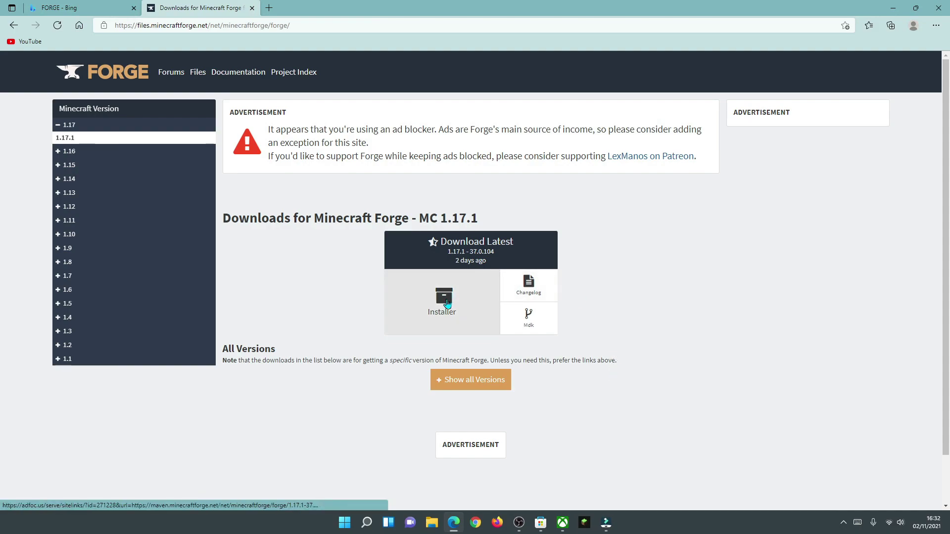
click(446, 304)
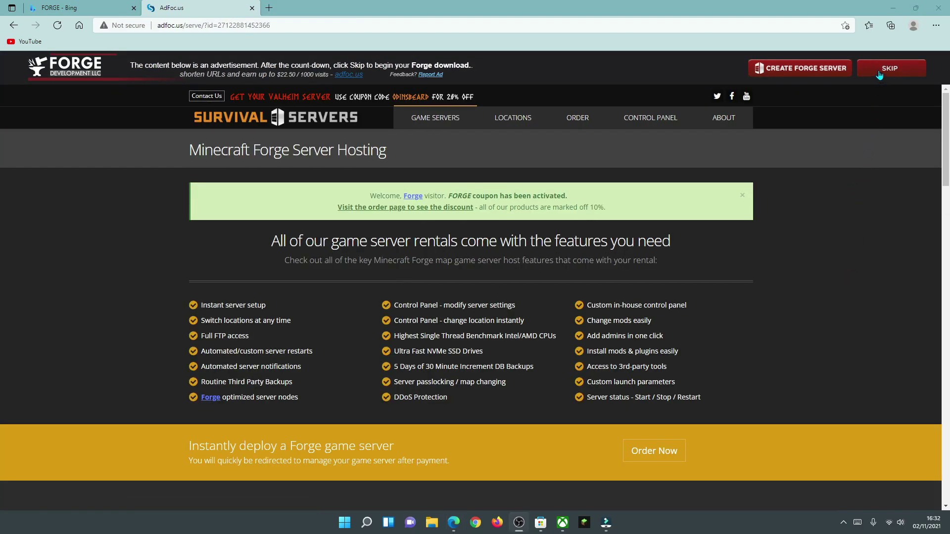
click(878, 74)
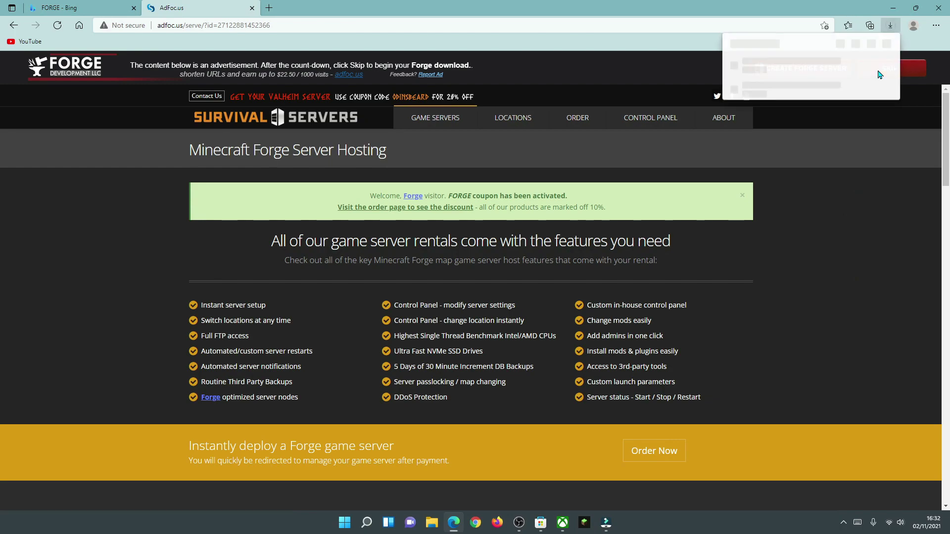